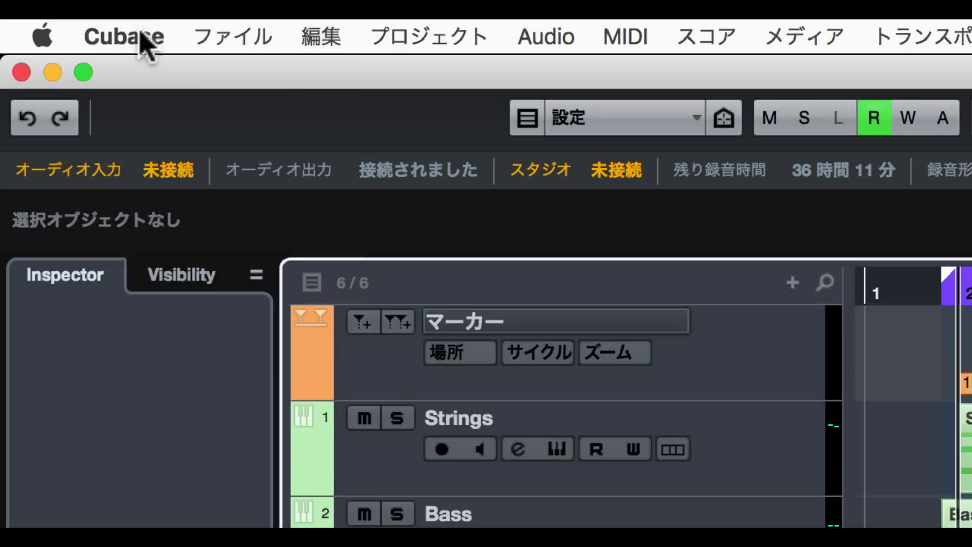
Check the installed versions in the Applications folder by selecting Cubase 9 and Cubase 8.5 in turn.
{"action": "left_click", "coordinate": [45, 13]}
{"action": "left_click", "coordinate": [145, 124]}
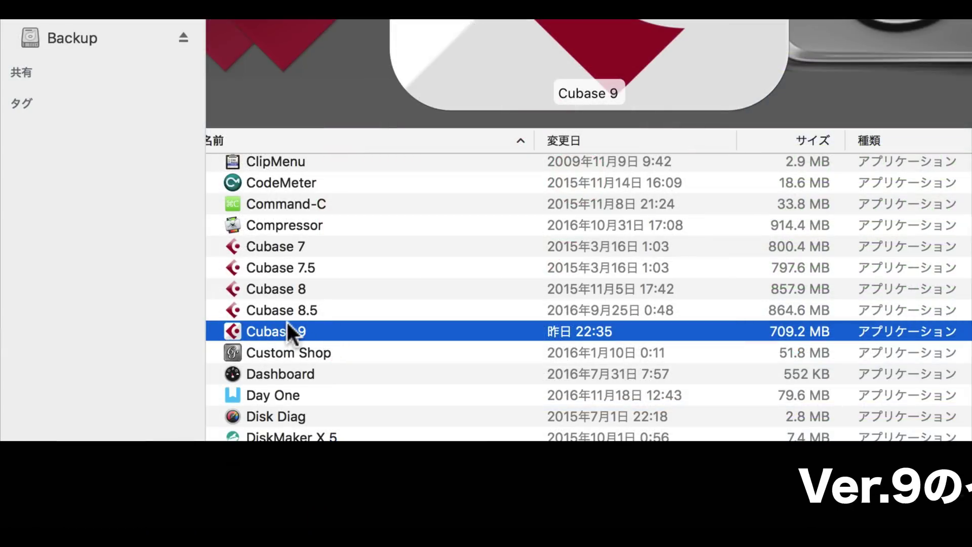
{"action": "left_click", "coordinate": [332, 310]}
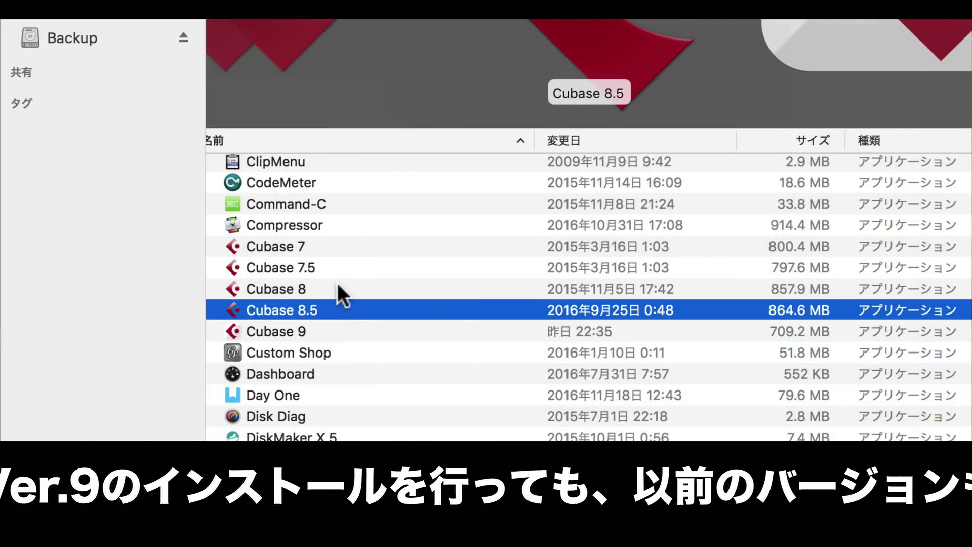
{"action": "left_click", "coordinate": [373, 331]}
{"action": "left_click", "coordinate": [379, 309]}
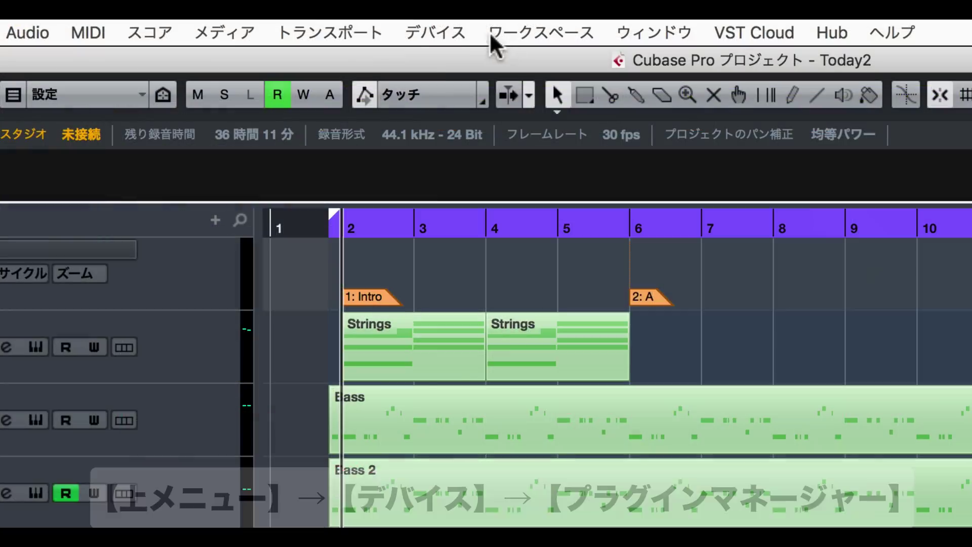
Open the Plug-in Manager (プラグインマネージャー) and view its VST instruments list and then the blacklist.
{"action": "left_click", "coordinate": [433, 32]}
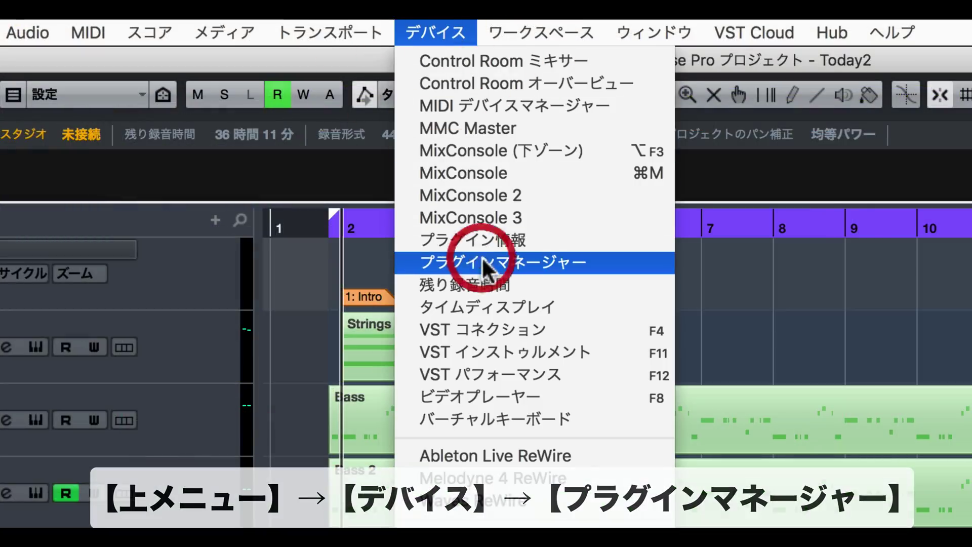
{"action": "left_click", "coordinate": [481, 261]}
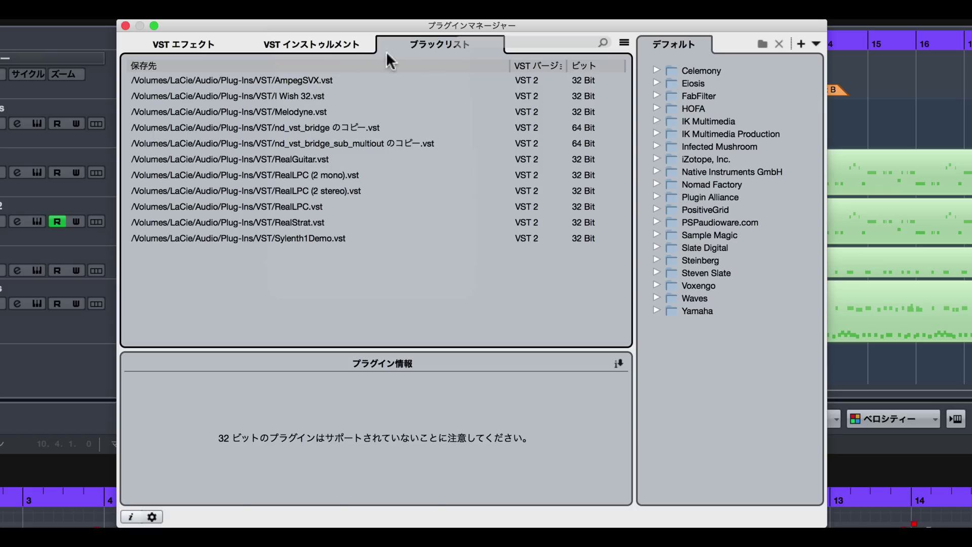
{"action": "left_click", "coordinate": [311, 44]}
{"action": "left_click", "coordinate": [456, 47]}
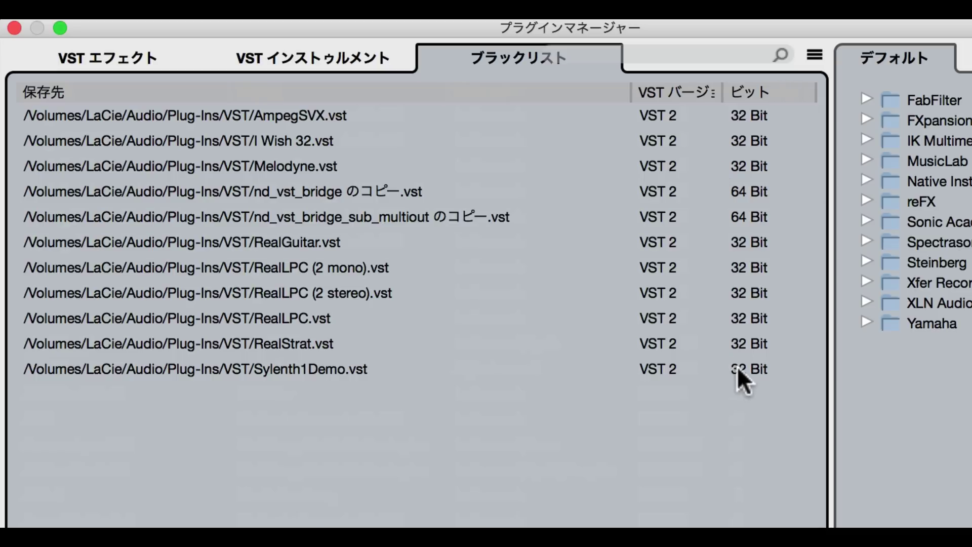
Try to reactivate the blacklisted 64-bit plug-in "nd_vst_bridge のコピー.vst" and close the Plug-in Manager.
{"action": "left_click", "coordinate": [764, 184]}
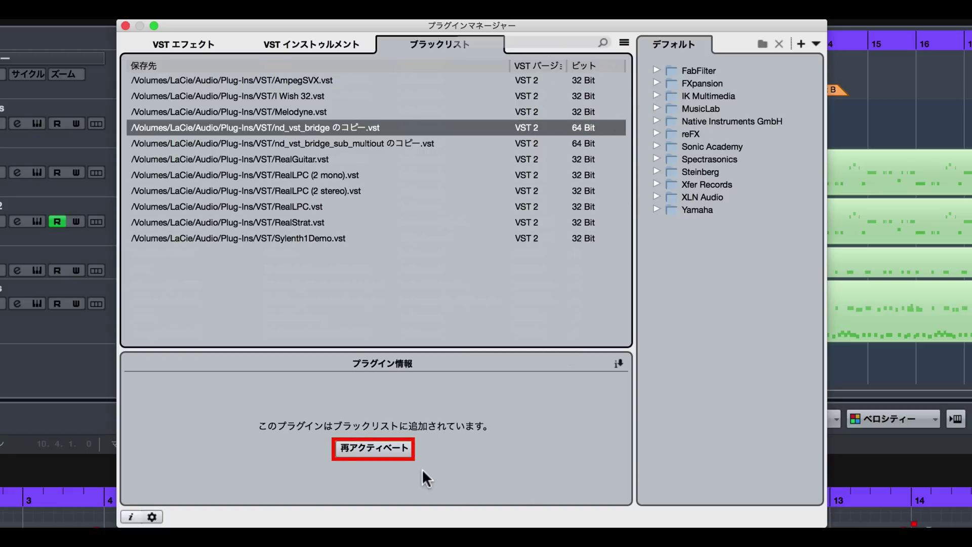
{"action": "left_click", "coordinate": [399, 451]}
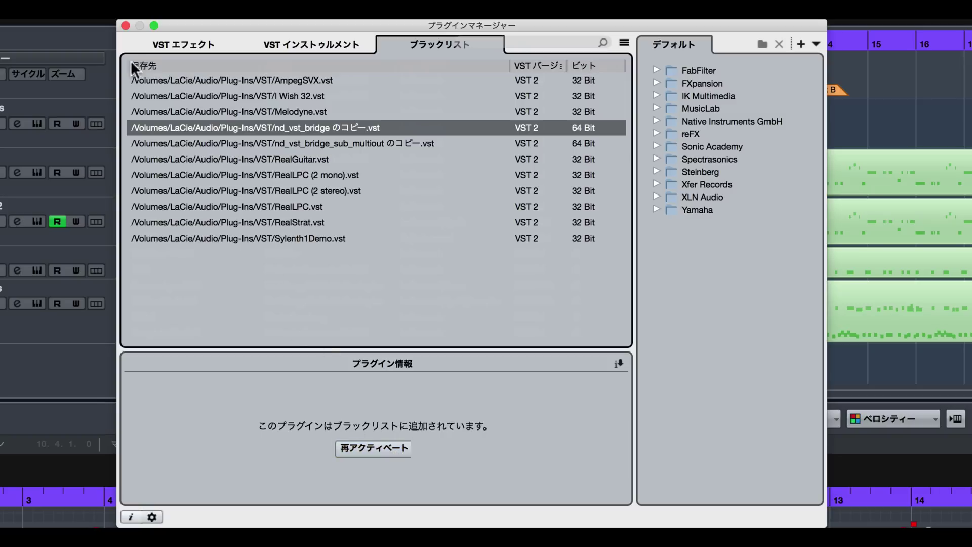
{"action": "left_click", "coordinate": [126, 24]}
Display the Bass, Bass 2, Drums and Kick parts one after another in the lower-zone key editor.
{"action": "left_click", "coordinate": [195, 123]}
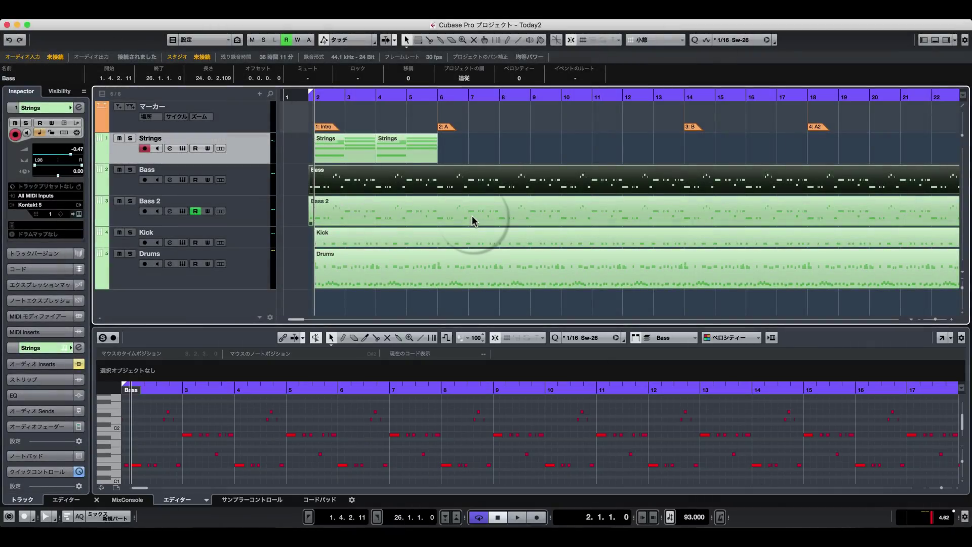
{"action": "left_click", "coordinate": [472, 219]}
{"action": "left_click", "coordinate": [471, 236]}
{"action": "left_click", "coordinate": [469, 258]}
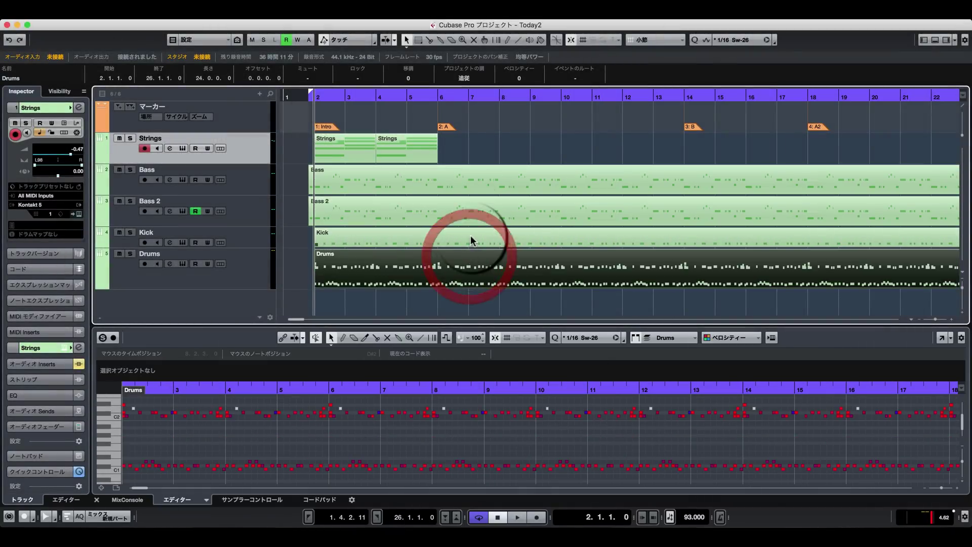
{"action": "left_click", "coordinate": [470, 239]}
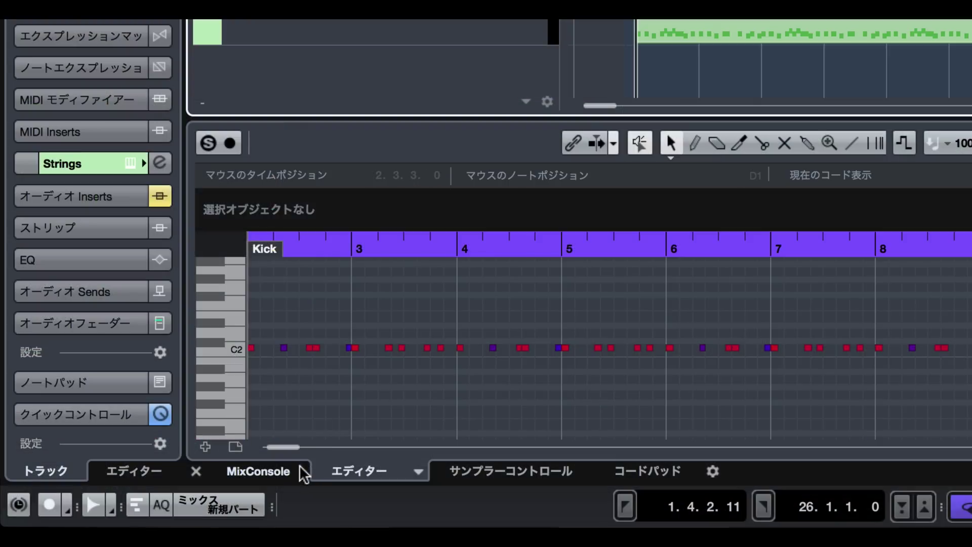
View the MixConsole, Sampler Control and Chord Pads in the lower zone, and return to the key editor.
{"action": "left_click", "coordinate": [285, 467]}
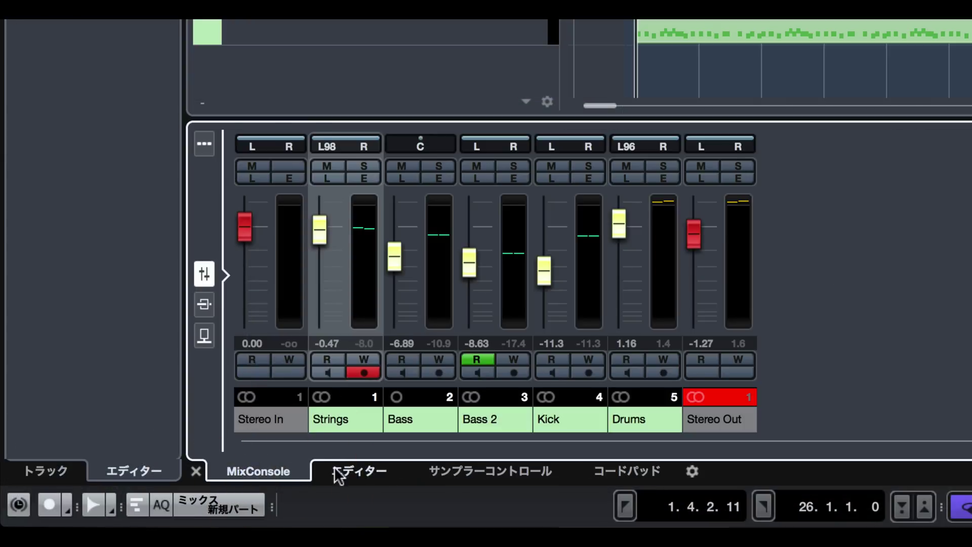
{"action": "left_click", "coordinate": [472, 470]}
{"action": "left_click", "coordinate": [633, 473]}
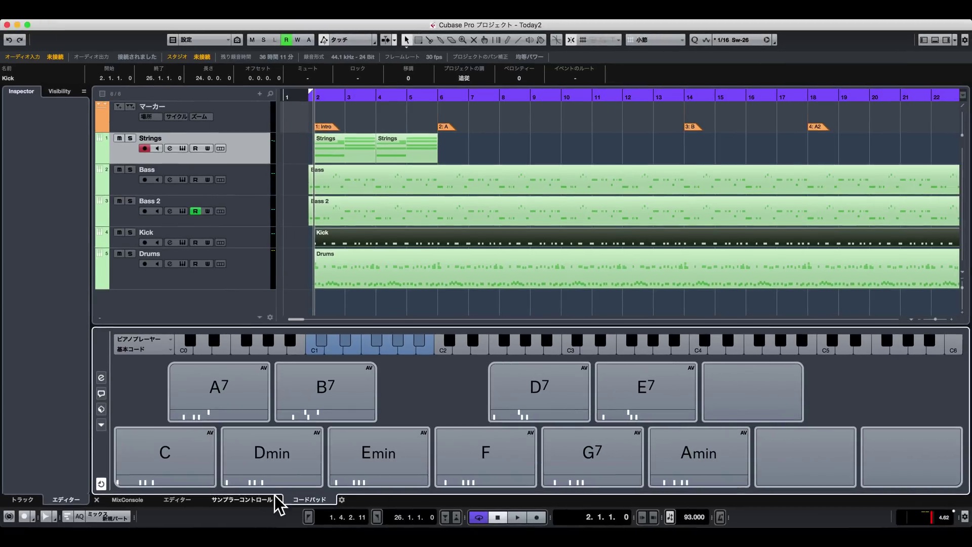
{"action": "left_click", "coordinate": [181, 500]}
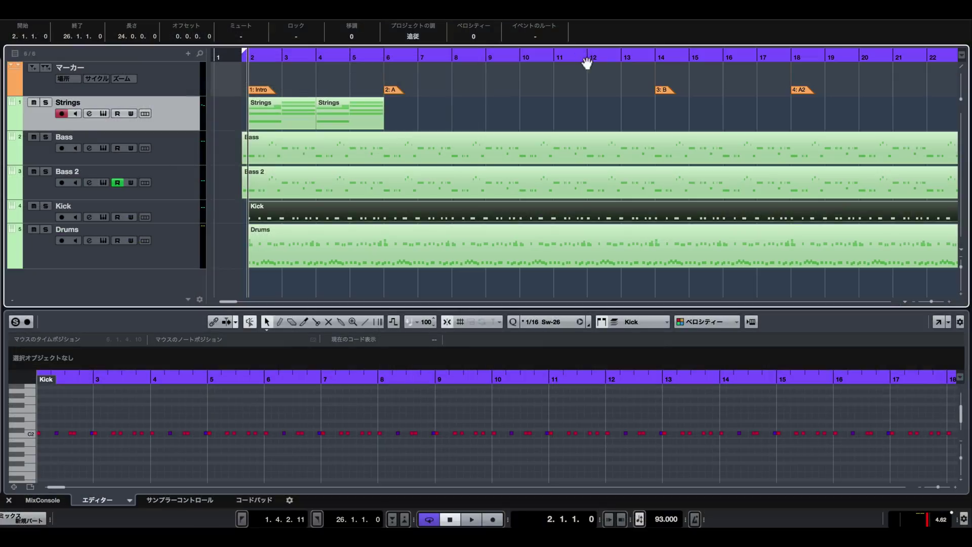
Move the project cursor along the timeline, and link the project and lower-zone editor timelines.
{"action": "left_click", "coordinate": [582, 59]}
{"action": "left_click_drag", "start_coordinate": [582, 60], "coordinate": [772, 82]}
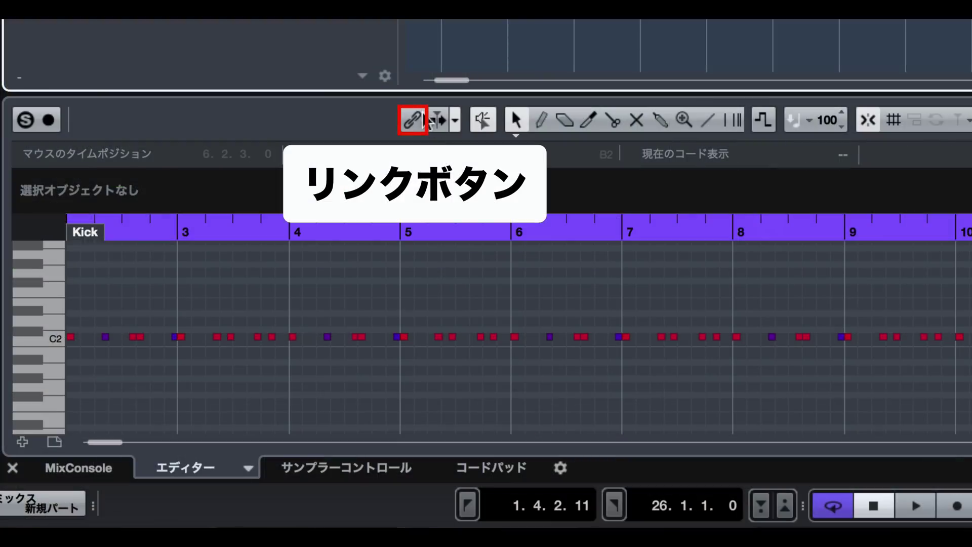
{"action": "left_click", "coordinate": [413, 123]}
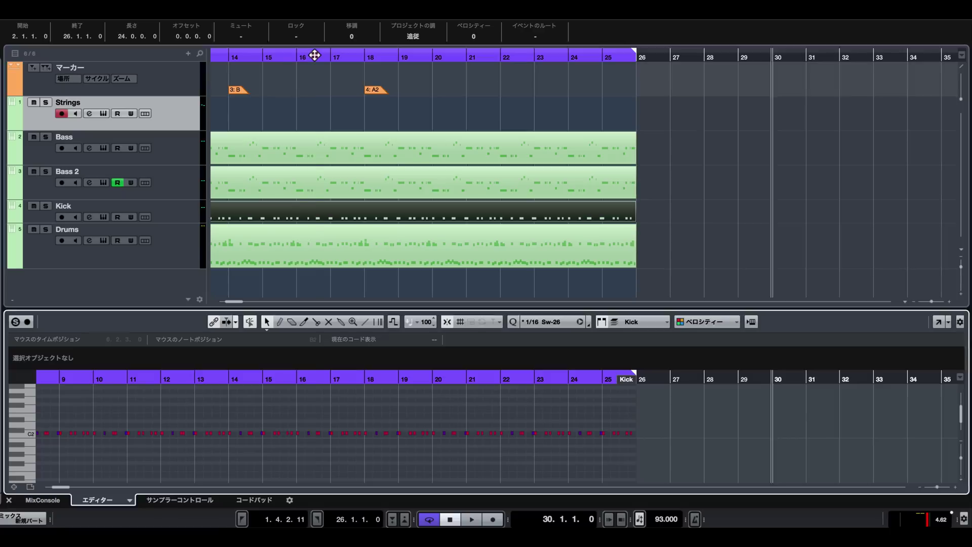
Move the cursor to bar 20, zoom the linked timelines in around bar 18, and locate to the A2 marker.
{"action": "left_click_drag", "start_coordinate": [303, 55], "coordinate": [433, 55]}
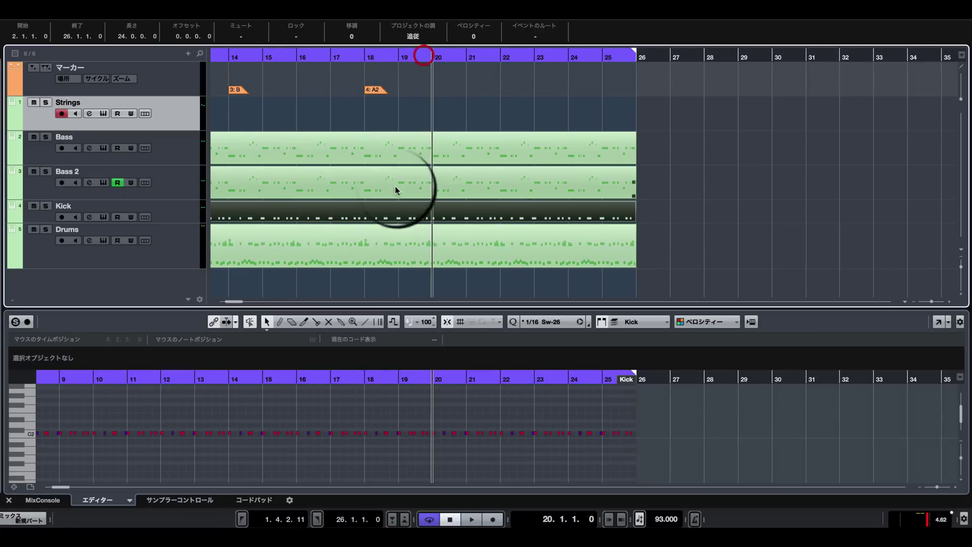
{"action": "left_click_drag", "start_coordinate": [363, 55], "coordinate": [361, 89]}
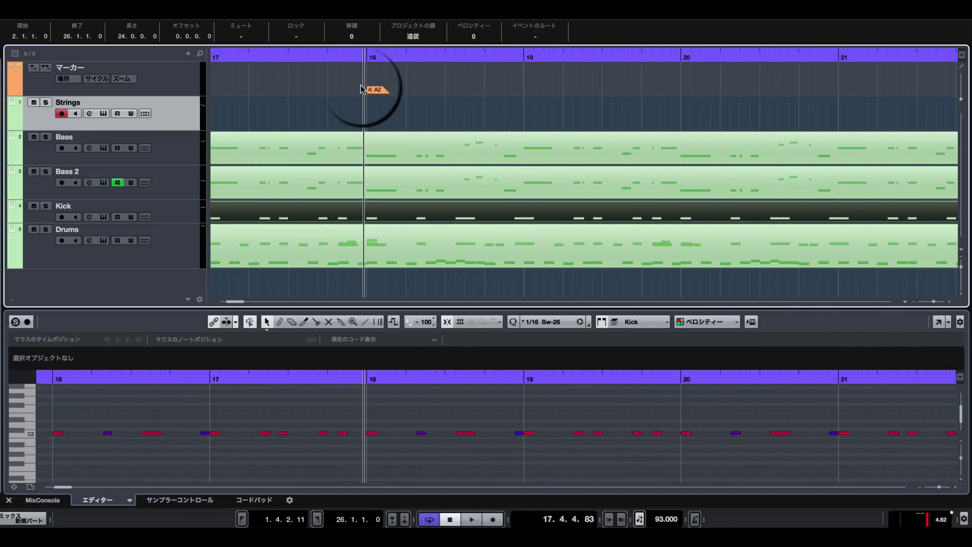
{"action": "key", "text": "shift+n"}
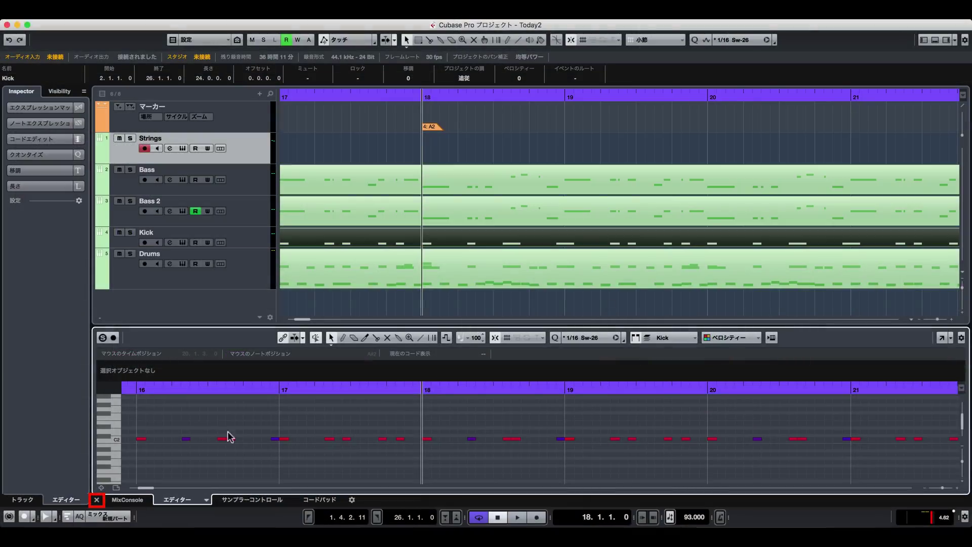
Close the lower zone, and toggle its display several times so it ends up shown.
{"action": "left_click", "coordinate": [96, 500]}
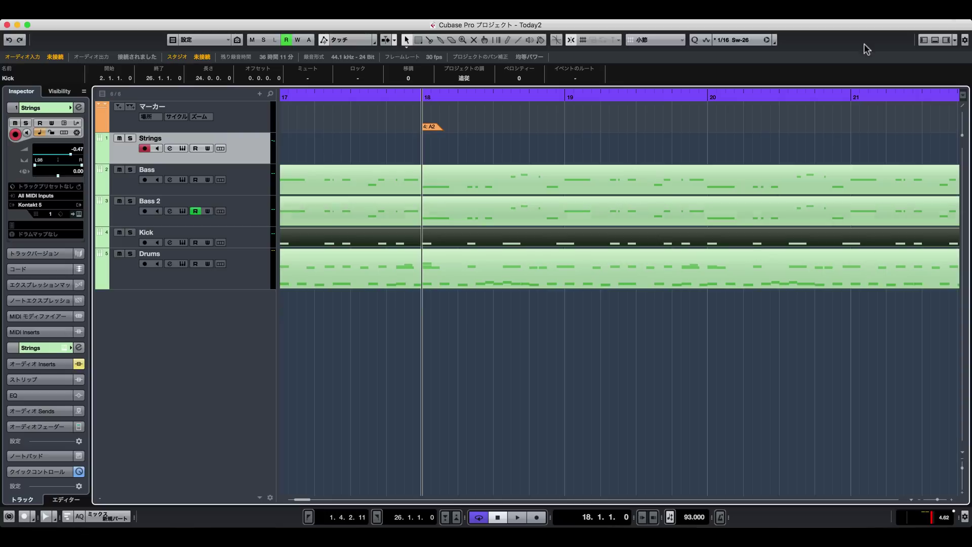
{"action": "left_click", "coordinate": [934, 41]}
{"action": "left_click", "coordinate": [936, 39]}
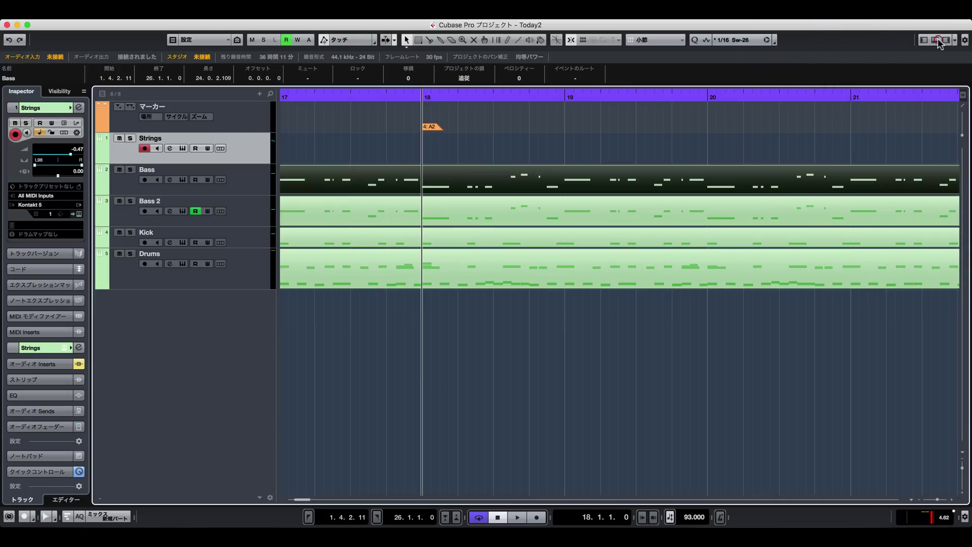
{"action": "left_click", "coordinate": [936, 39]}
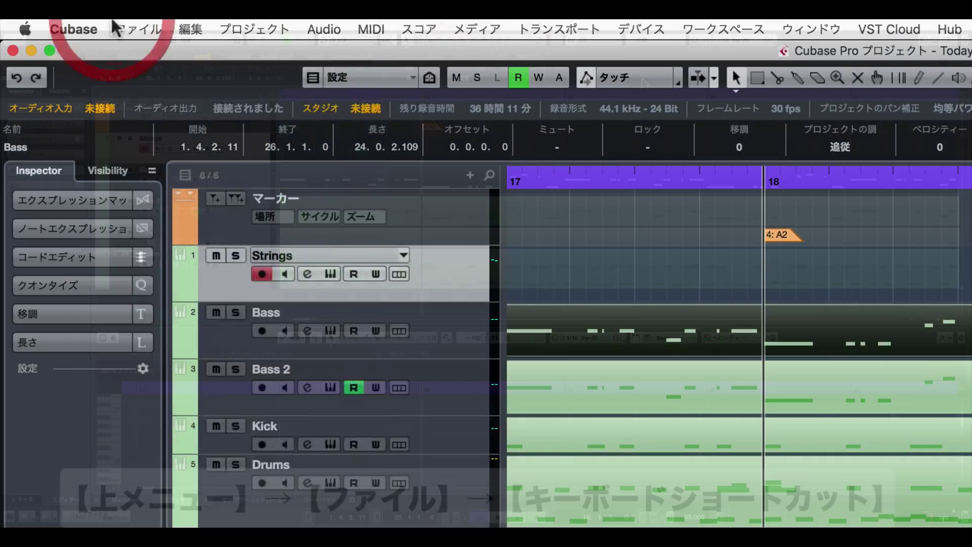
Assign the key command Command+Option+Shift+| to 下ゾーンを表示/非表示 in the ウィンドウゾーン category and confirm the key commands.
{"action": "left_click", "coordinate": [77, 13]}
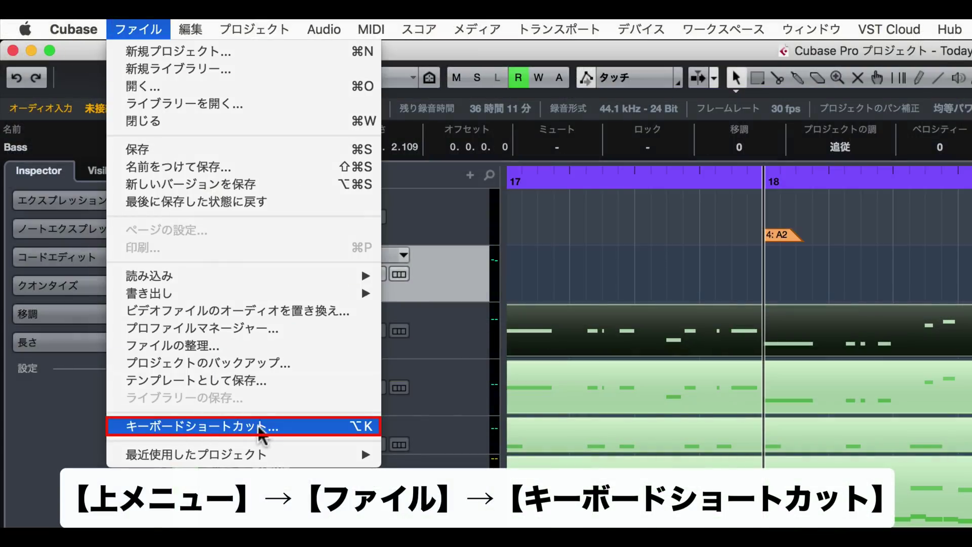
{"action": "left_click", "coordinate": [294, 426]}
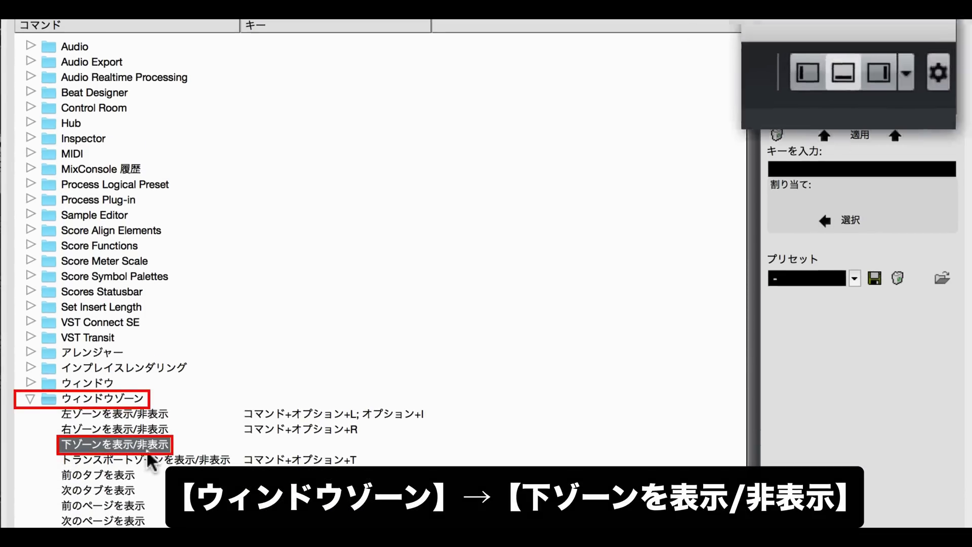
{"action": "key", "text": "super+alt+shift+bar"}
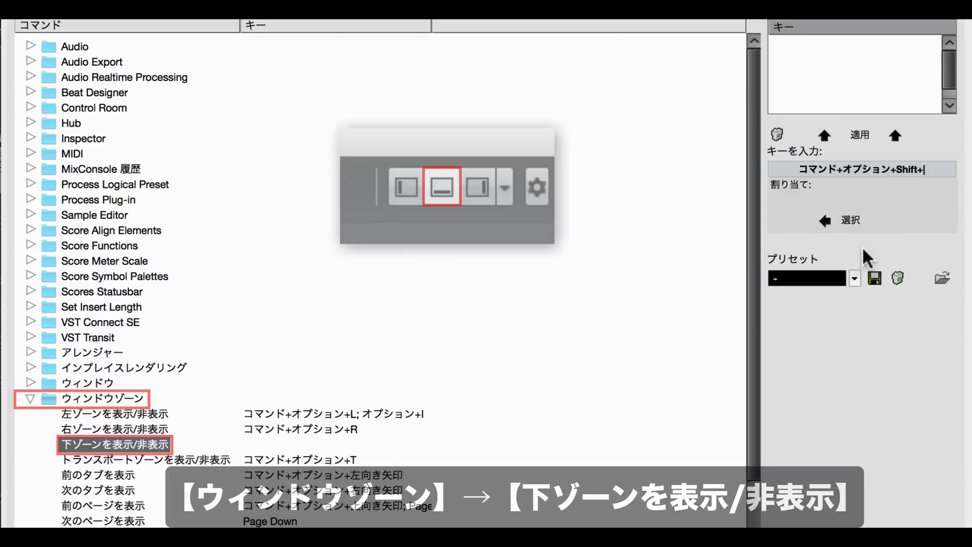
{"action": "left_click", "coordinate": [824, 135]}
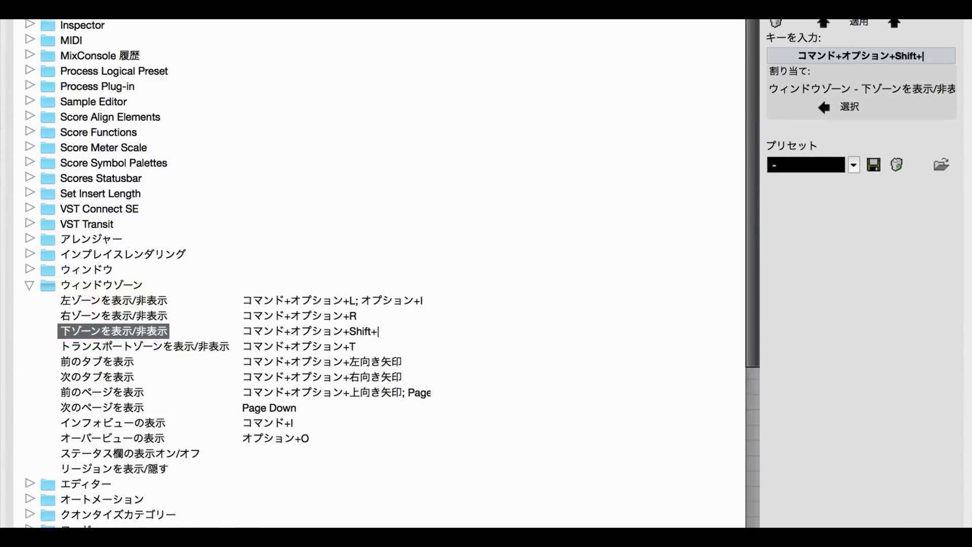
{"action": "left_click", "coordinate": [933, 511]}
Test the new key command by repeatedly toggling the lower zone, leaving it hidden.
{"action": "key", "text": "super+alt+shift+bar"}
{"action": "key", "text": "super+alt+shift+bar"}
{"action": "key", "text": "super+alt+shift+bar"}
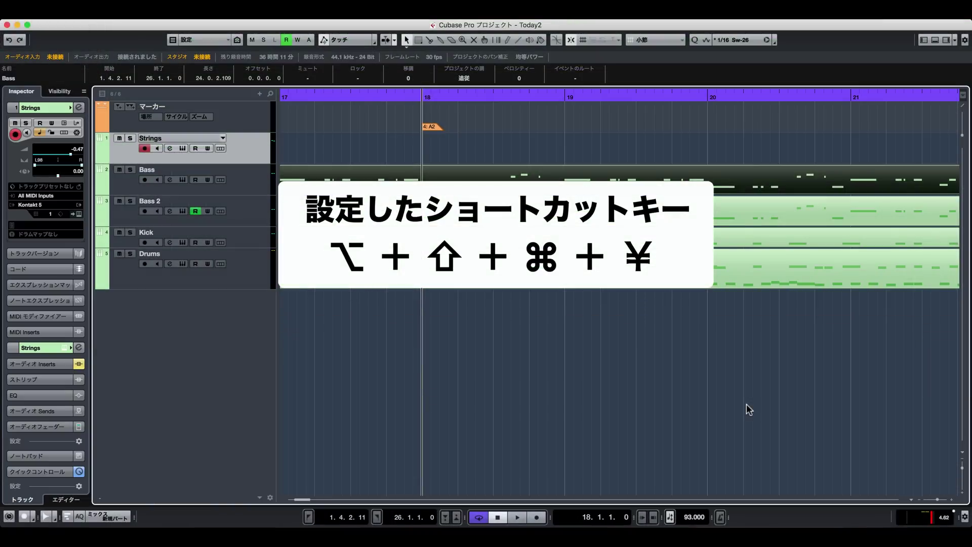
{"action": "key", "text": "super+alt+shift+bar"}
{"action": "key", "text": "super+alt+shift+bar"}
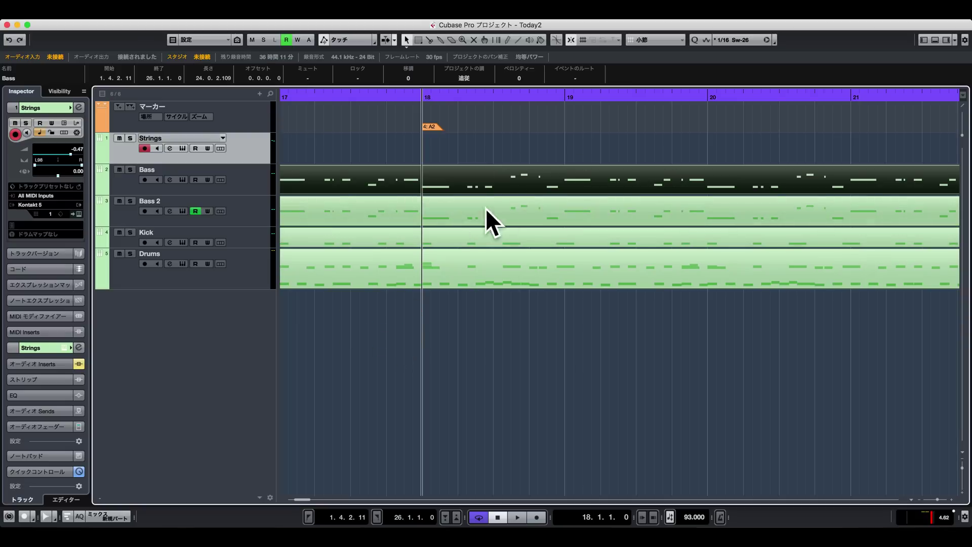
Open the Bass part in the lower-zone key editor and close the lower zone again.
{"action": "double_click", "coordinate": [503, 186]}
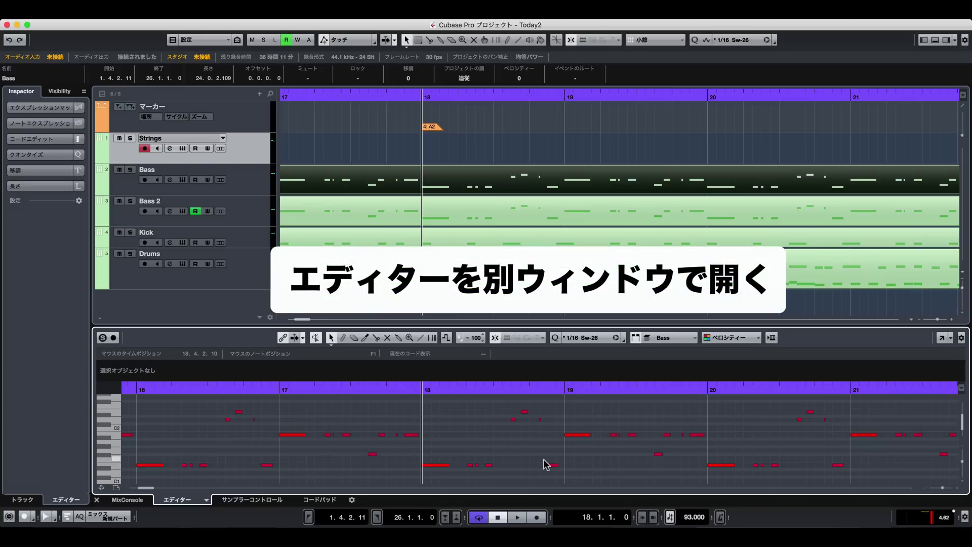
{"action": "left_click", "coordinate": [96, 499]}
Open the エディター preferences and the choices for where an editor opens on double-click.
{"action": "left_click", "coordinate": [46, 11]}
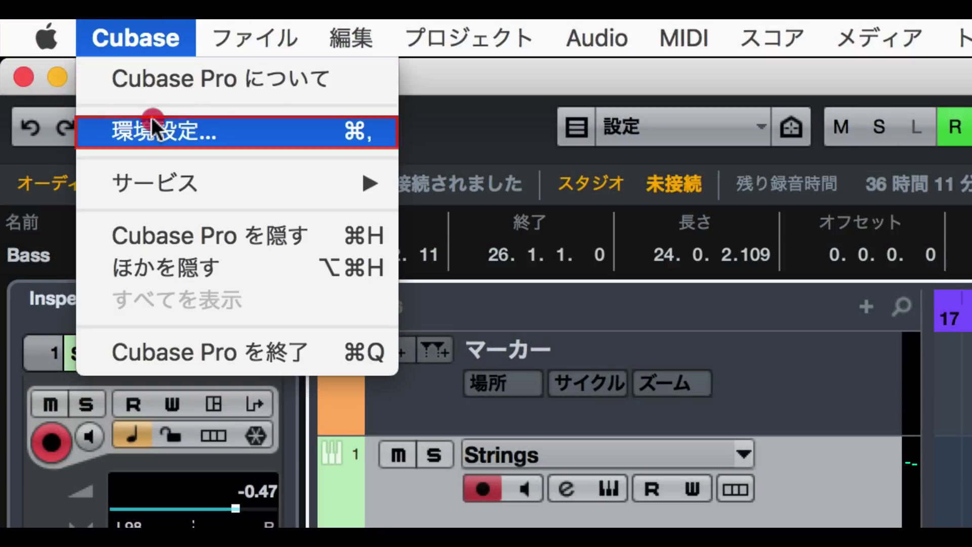
{"action": "left_click", "coordinate": [151, 120]}
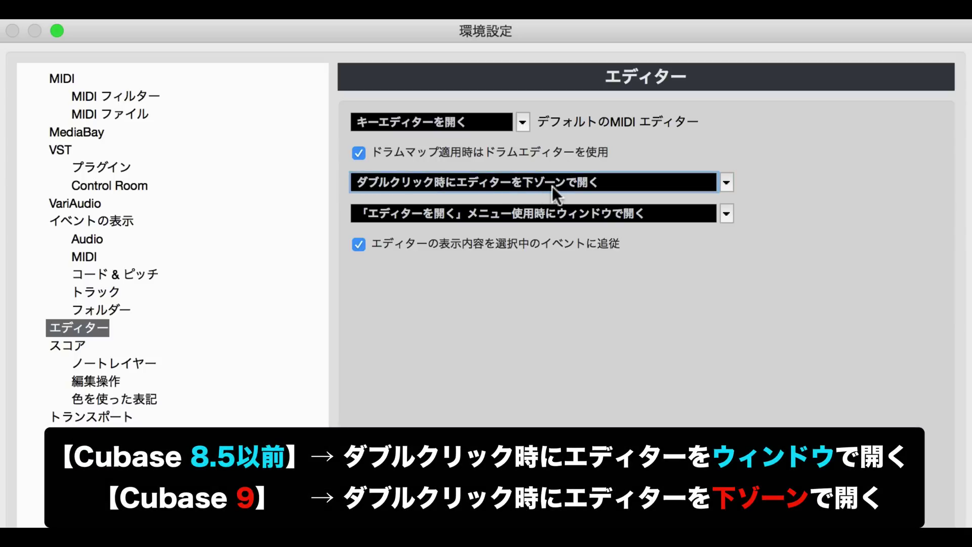
{"action": "left_click", "coordinate": [595, 181]}
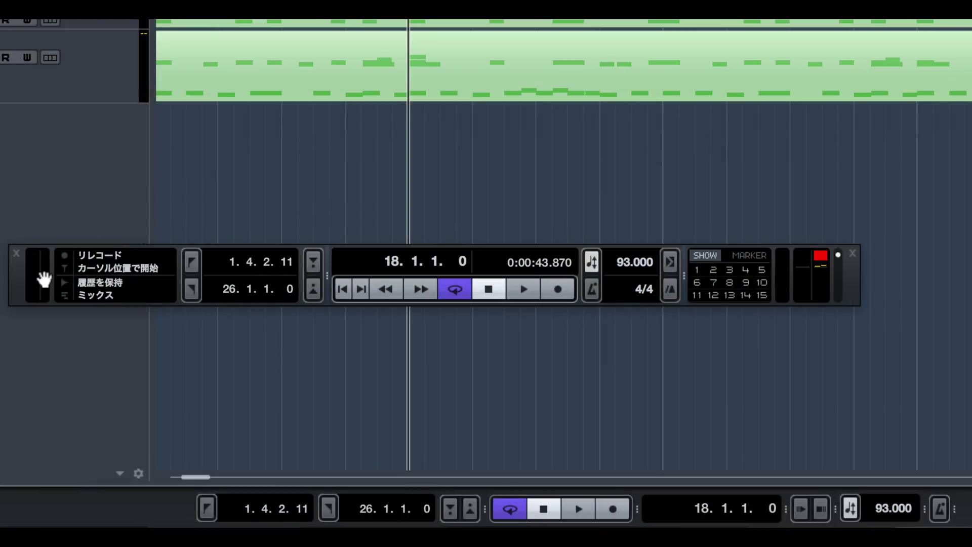
Close the floating transport panel, bring it back, and hide it once more.
{"action": "left_click", "coordinate": [17, 253]}
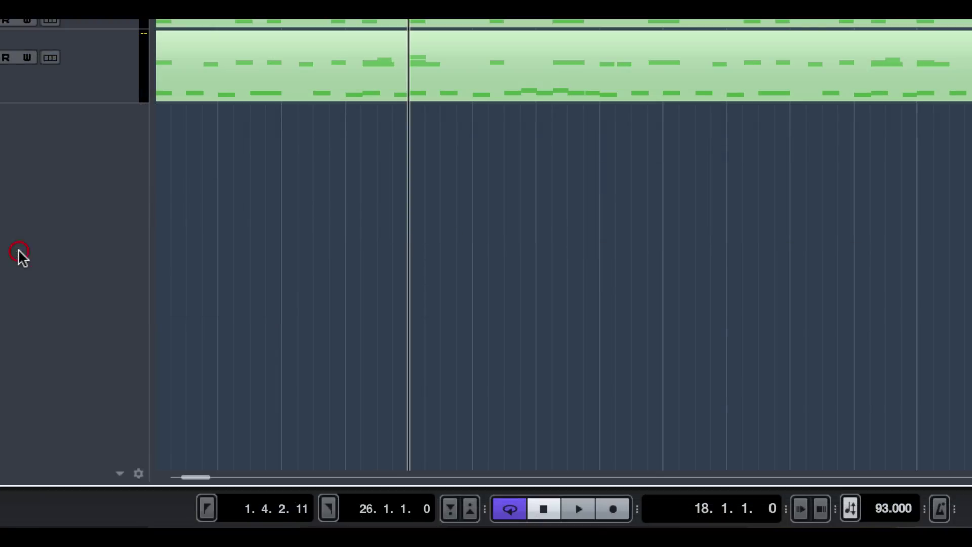
{"action": "key", "text": "F2"}
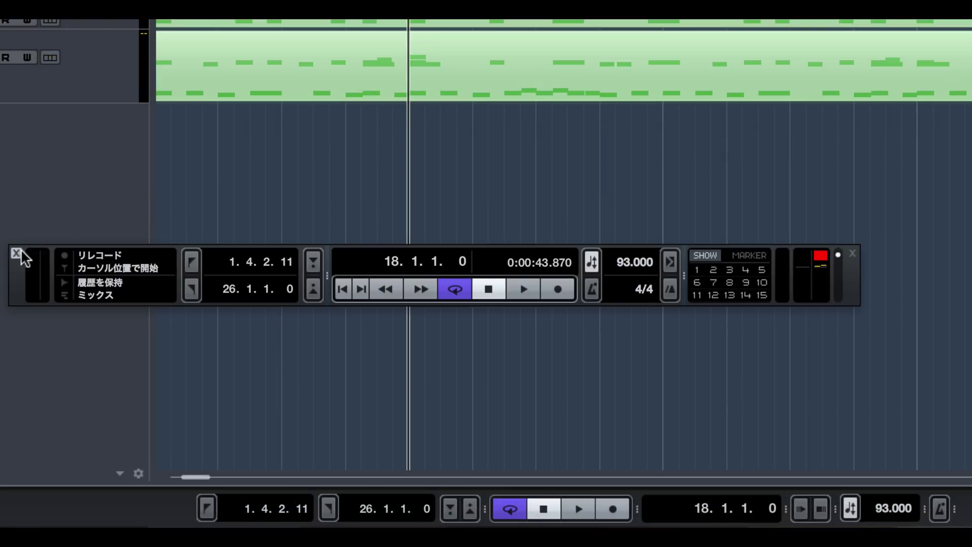
{"action": "key", "text": "F2"}
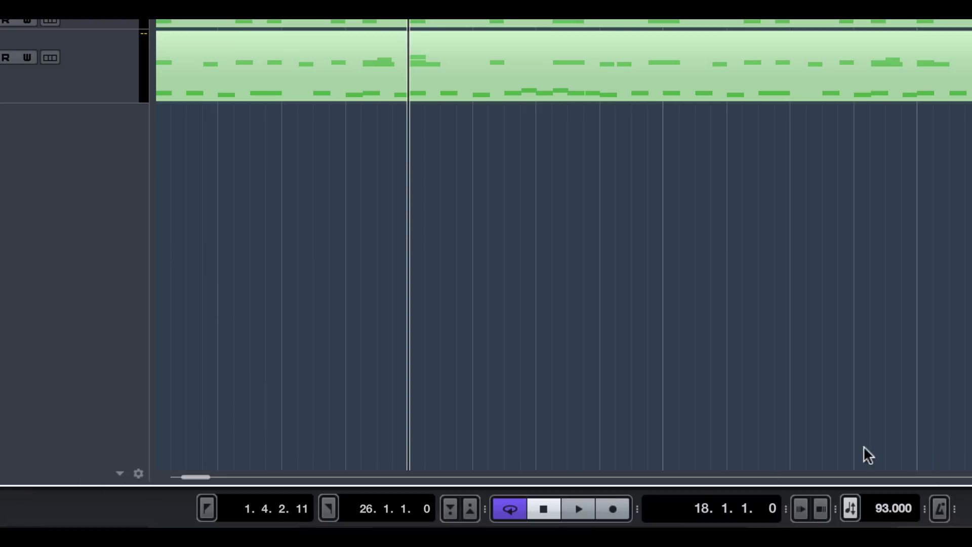
Try customizing the transport bar by showing the パフォーマンスメーター and toggling 共通録音モード.
{"action": "right_click", "coordinate": [610, 497]}
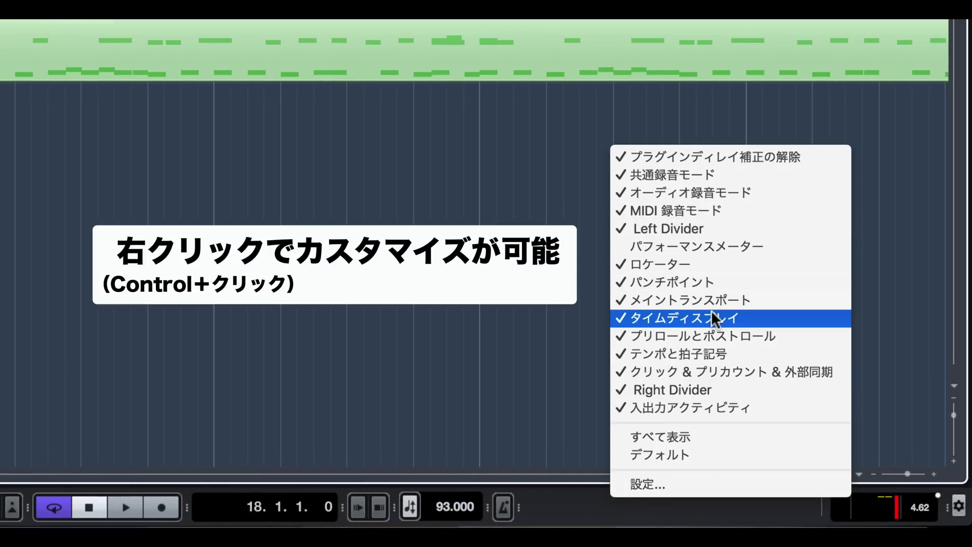
{"action": "left_click", "coordinate": [711, 247]}
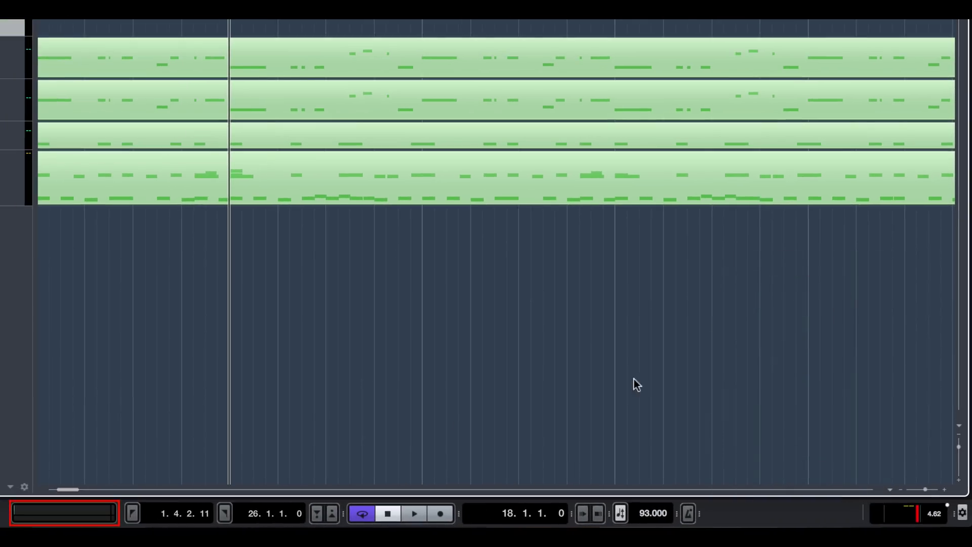
{"action": "right_click", "coordinate": [646, 509]}
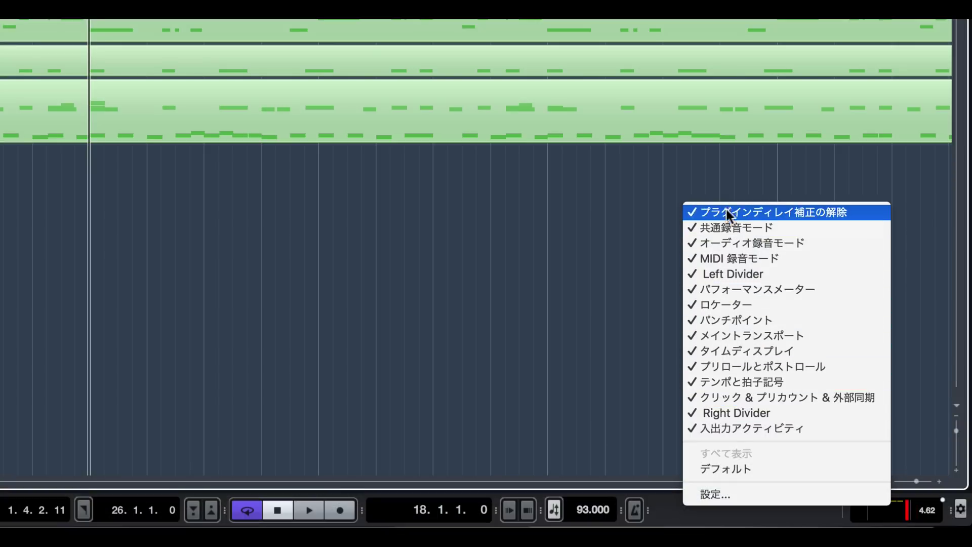
{"action": "left_click", "coordinate": [722, 233]}
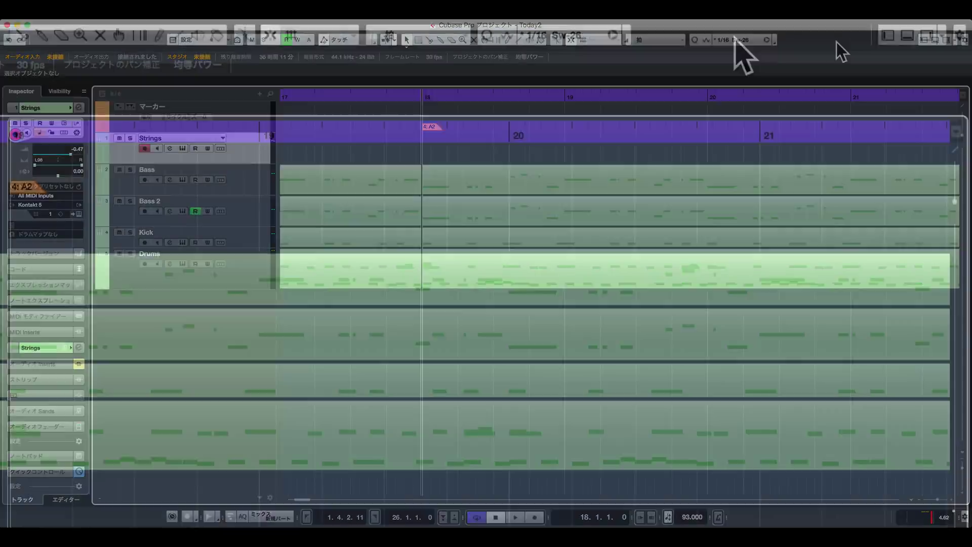
Reset the elements shown in the project window's toolbar to デフォルト.
{"action": "right_click", "coordinate": [835, 41]}
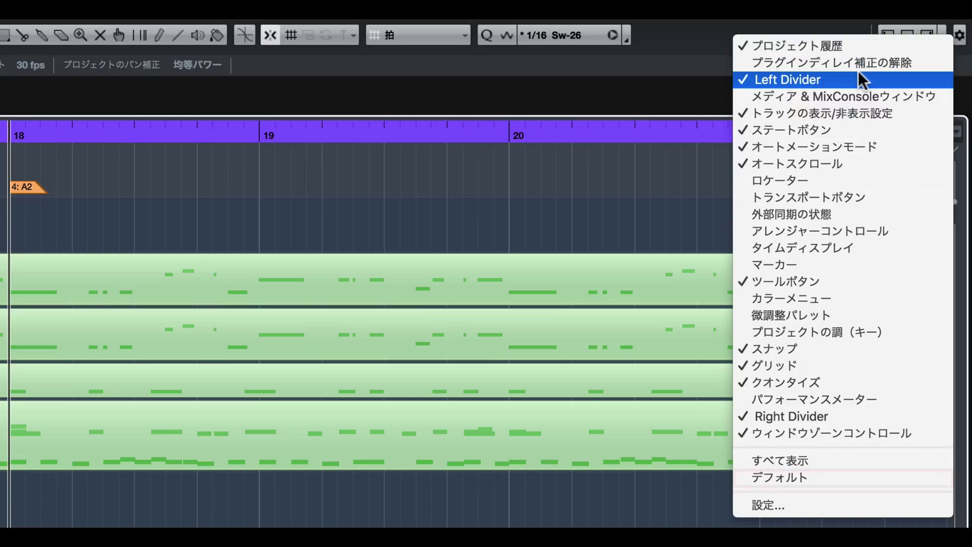
{"action": "left_click", "coordinate": [810, 480]}
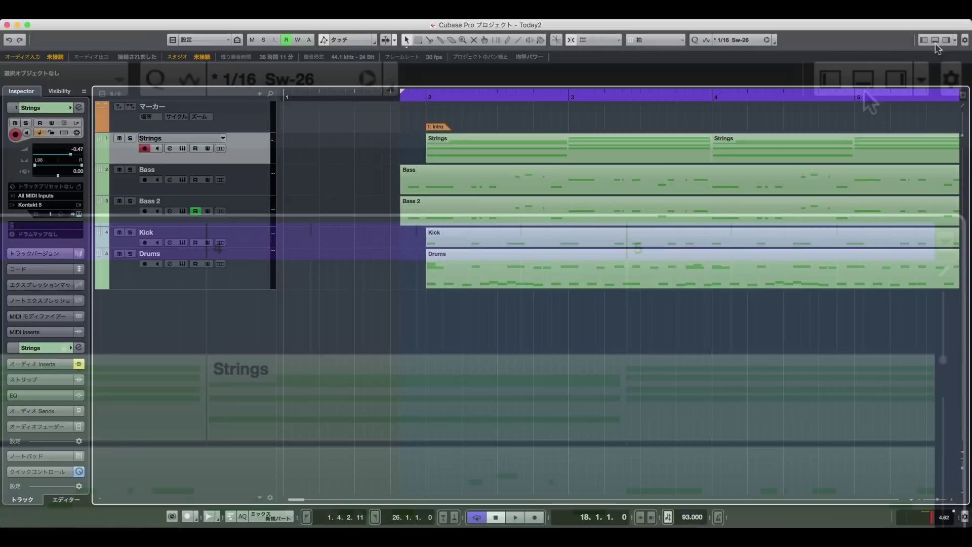
Show the MixConsole in the lower zone, and open and close the separate MixConsole window for comparison.
{"action": "left_click", "coordinate": [935, 40]}
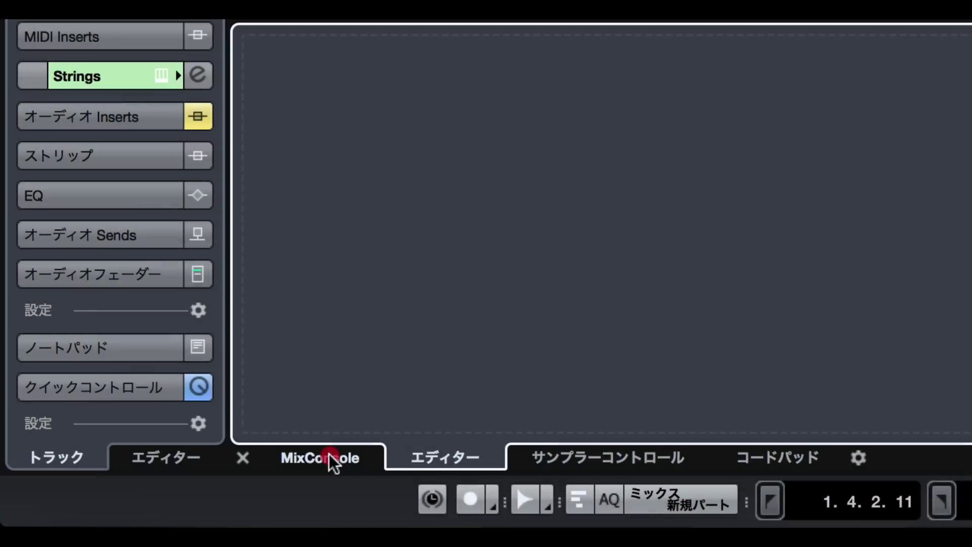
{"action": "left_click", "coordinate": [127, 499]}
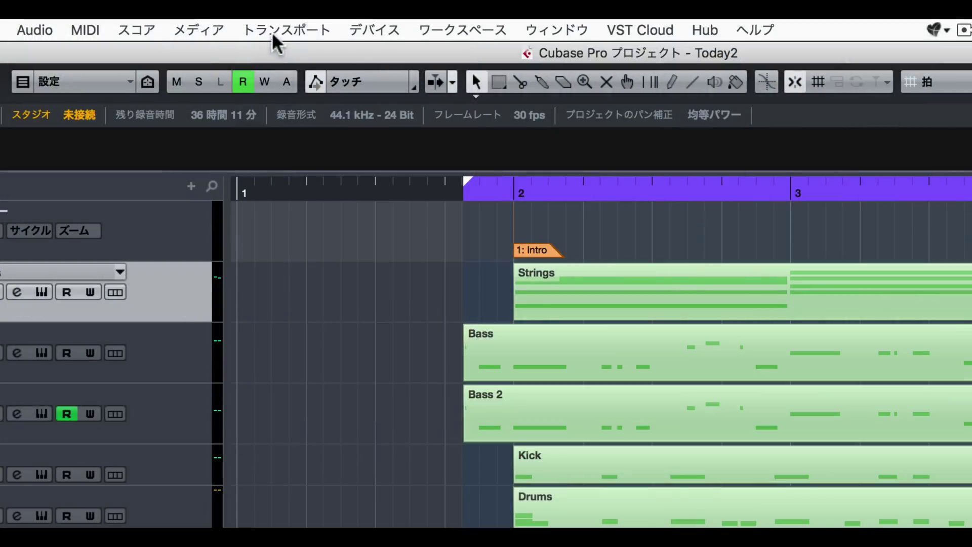
{"action": "left_click", "coordinate": [373, 28]}
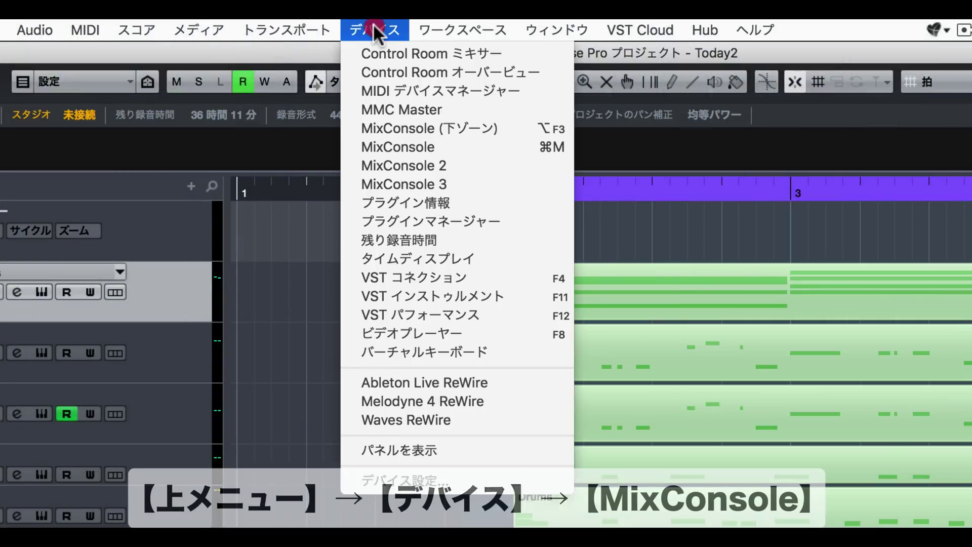
{"action": "left_click", "coordinate": [408, 146]}
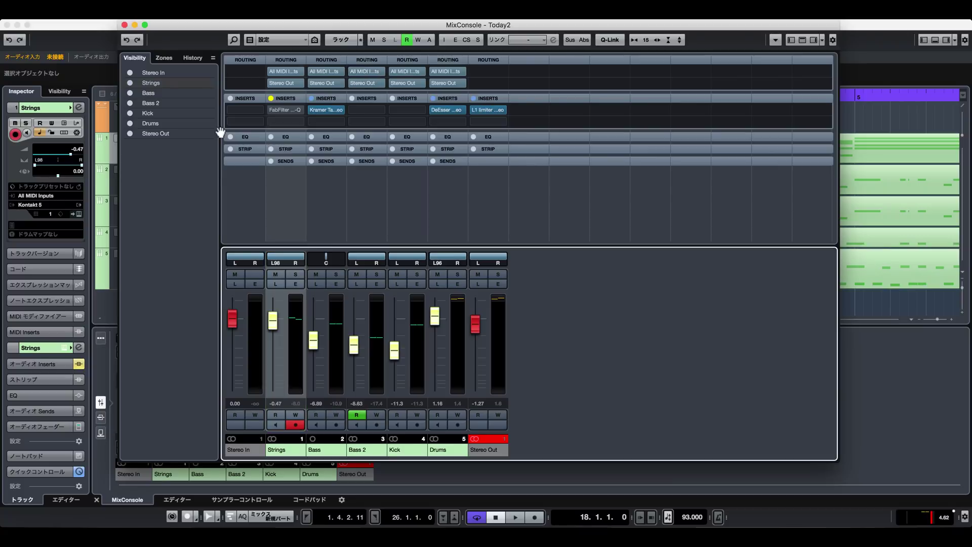
{"action": "left_click", "coordinate": [125, 25]}
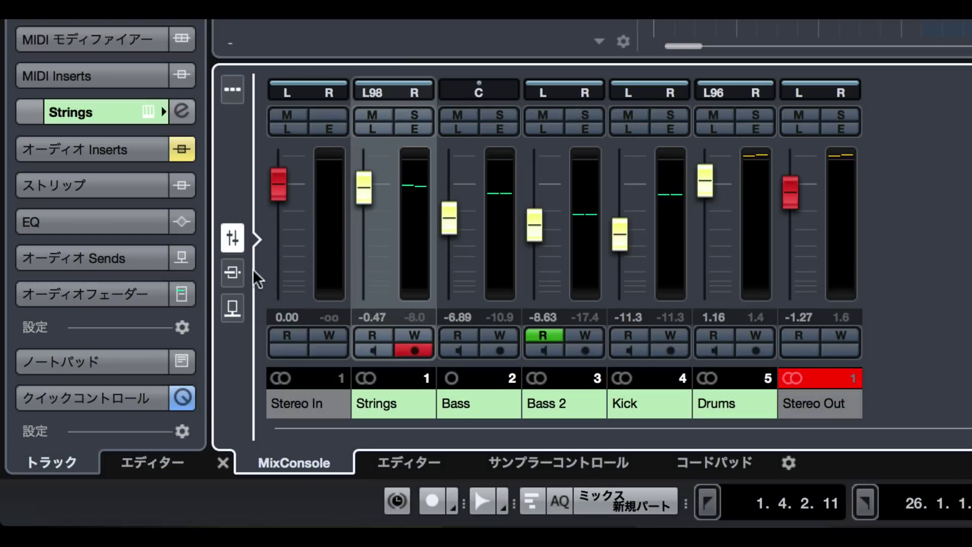
Switch the lower-zone MixConsole through its inserts, sends and fader views, returning to the faders, and show its toolbar.
{"action": "left_click", "coordinate": [234, 272]}
{"action": "left_click", "coordinate": [234, 307]}
{"action": "left_click", "coordinate": [232, 272]}
{"action": "left_click", "coordinate": [234, 238]}
{"action": "left_click", "coordinate": [232, 90]}
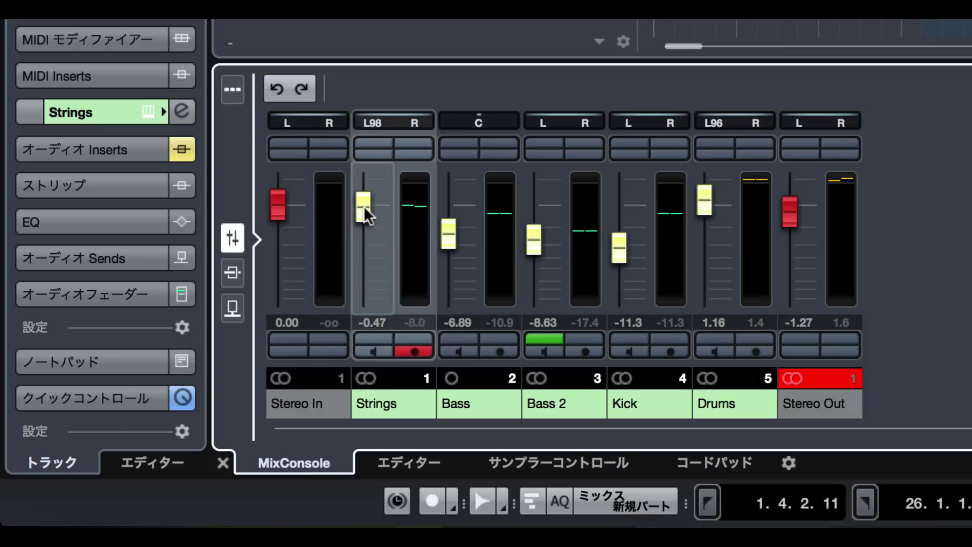
Set the Strings fader to about -13.4 and the Bass fader to about 2.90, and undo both mixer changes.
{"action": "left_click_drag", "start_coordinate": [363, 203], "coordinate": [372, 244]}
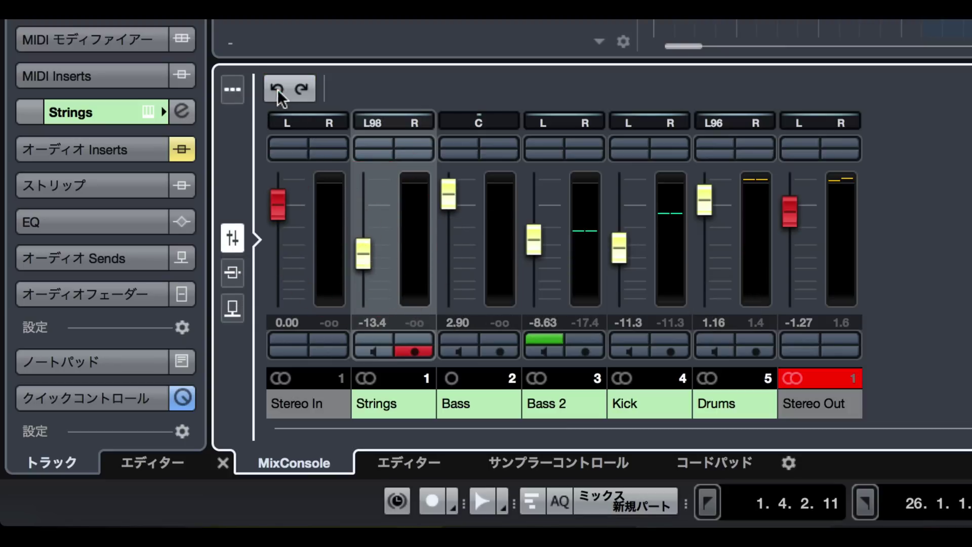
{"action": "left_click", "coordinate": [278, 89]}
{"action": "left_click", "coordinate": [278, 89]}
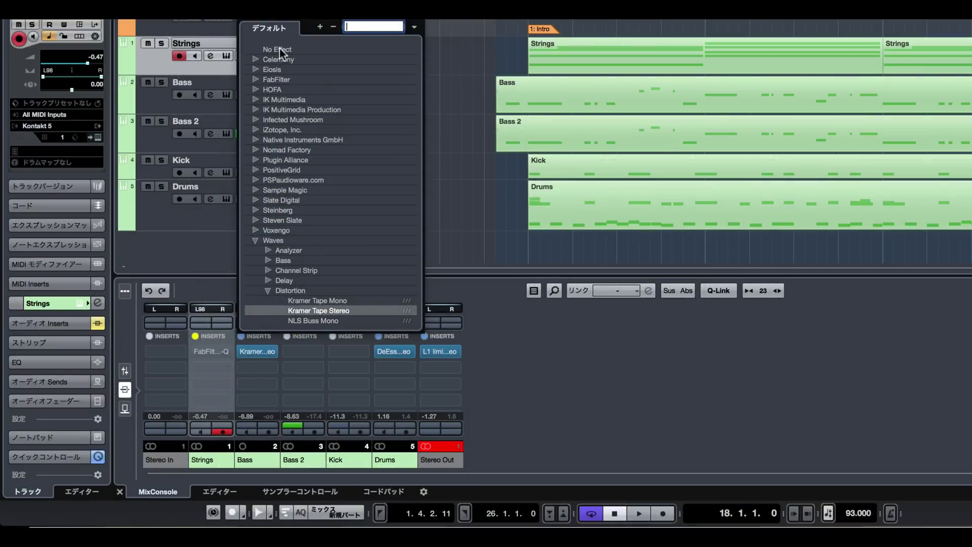
Remove the Kramer Tape insert from the Bass channel by choosing No Effect, and undo that mixer change.
{"action": "left_click", "coordinate": [280, 49]}
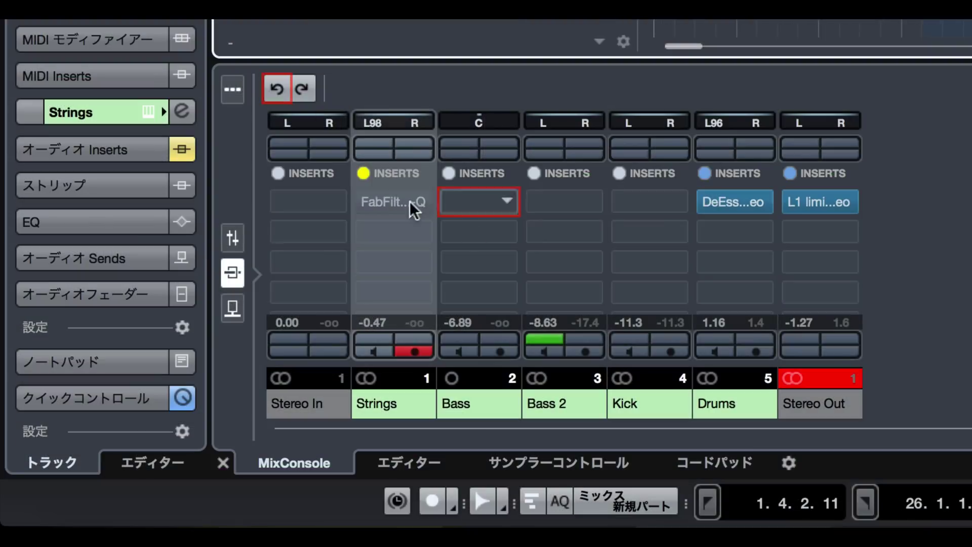
{"action": "left_click", "coordinate": [277, 90]}
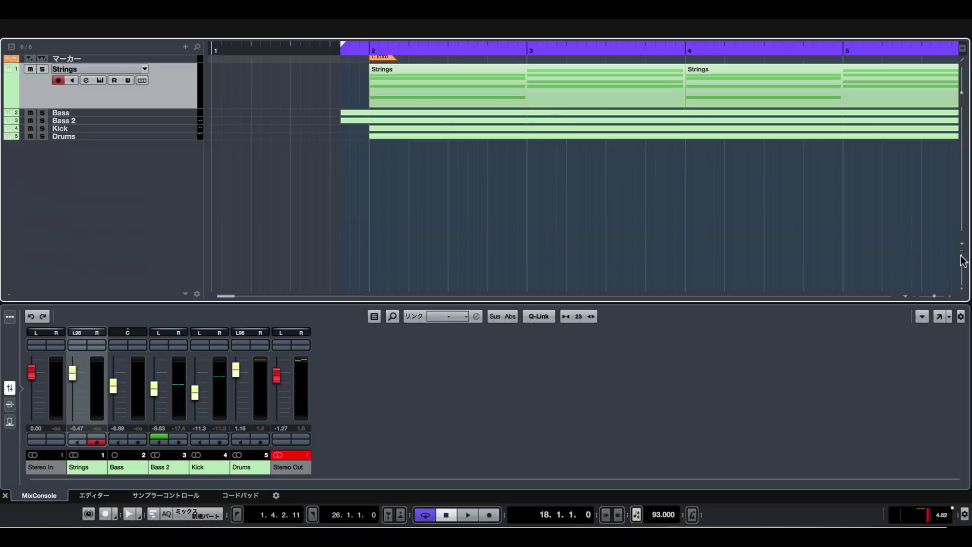
Enlarge the track heights, and twice delete the first Strings part and undo the deletion with the project's undo.
{"action": "left_click", "coordinate": [962, 263]}
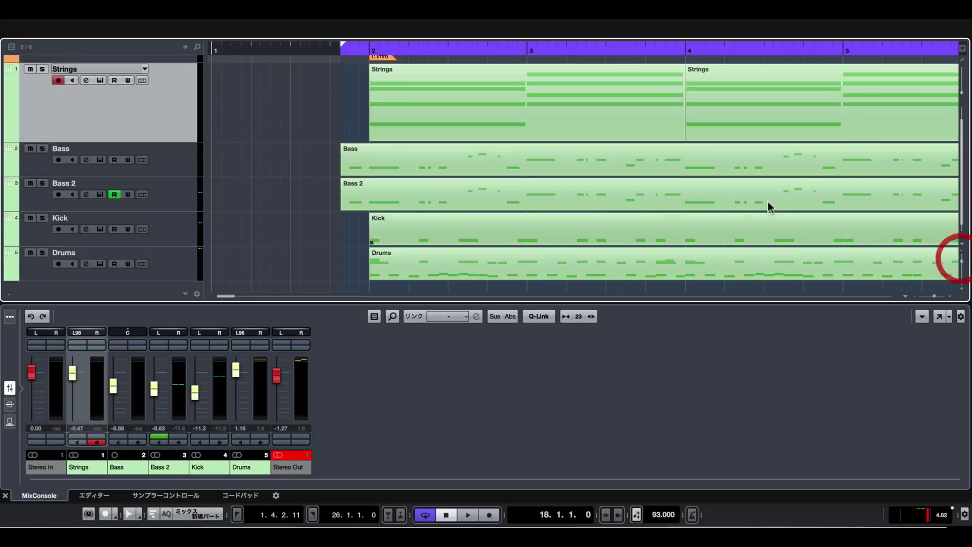
{"action": "left_click", "coordinate": [472, 108]}
{"action": "key", "text": "Delete"}
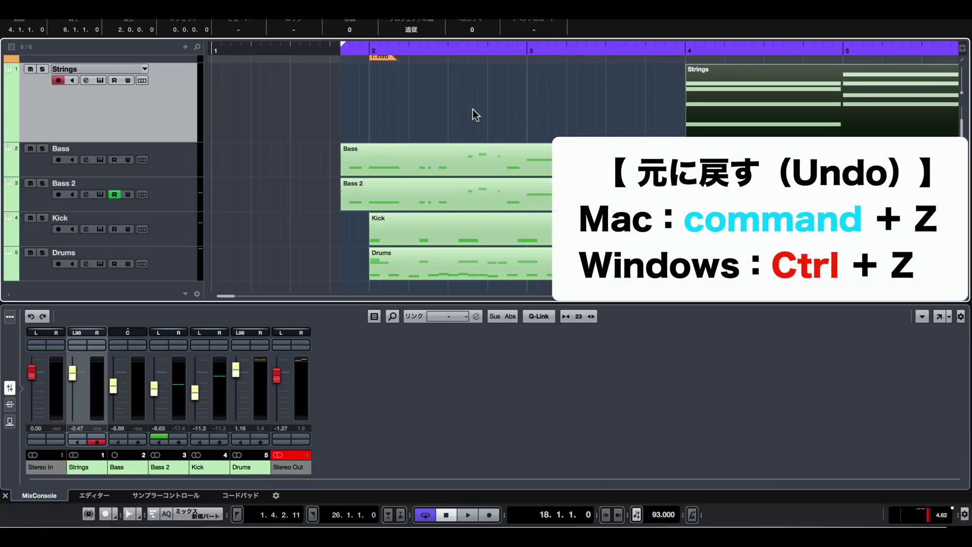
{"action": "key", "text": "super+z"}
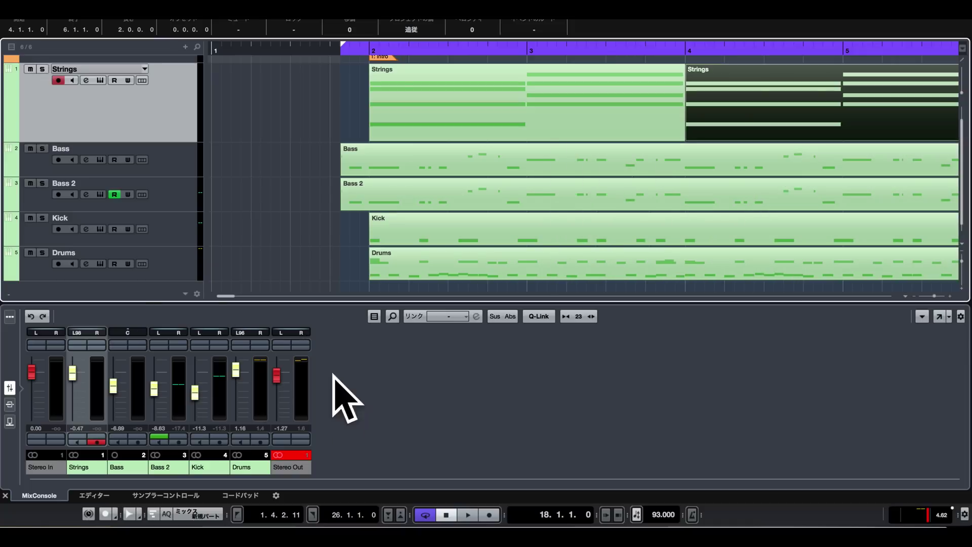
{"action": "left_click", "coordinate": [416, 99]}
{"action": "key", "text": "Delete"}
{"action": "key", "text": "super+z"}
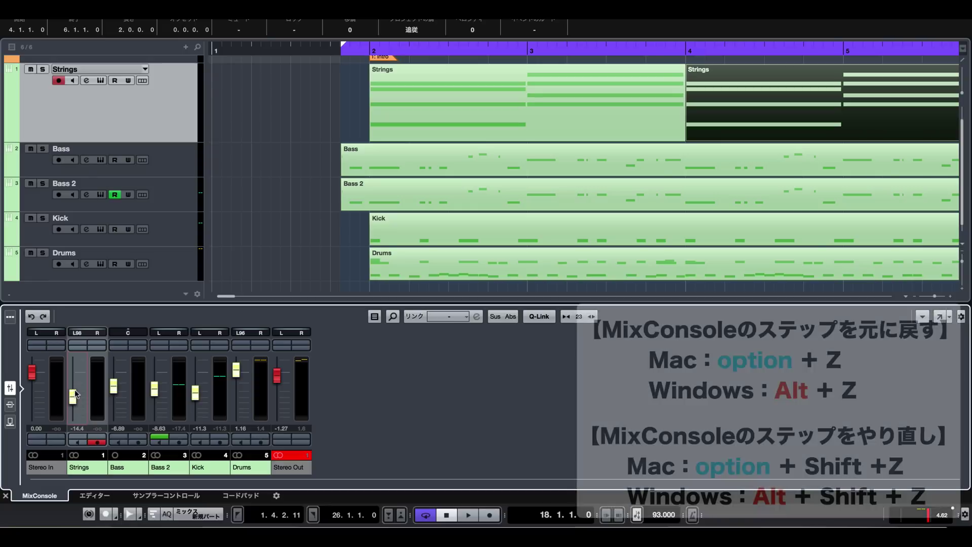
Lower the Strings fader to about -14.4, undo the move with the MixConsole's own undo, and select the first Strings part.
{"action": "left_click_drag", "start_coordinate": [75, 395], "coordinate": [74, 379]}
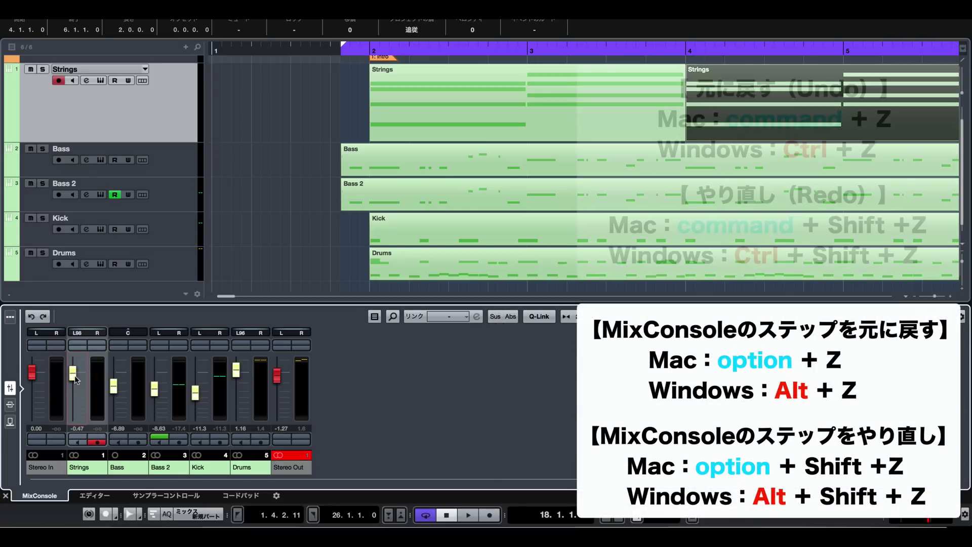
{"action": "key", "text": "alt+z"}
{"action": "left_click", "coordinate": [485, 122]}
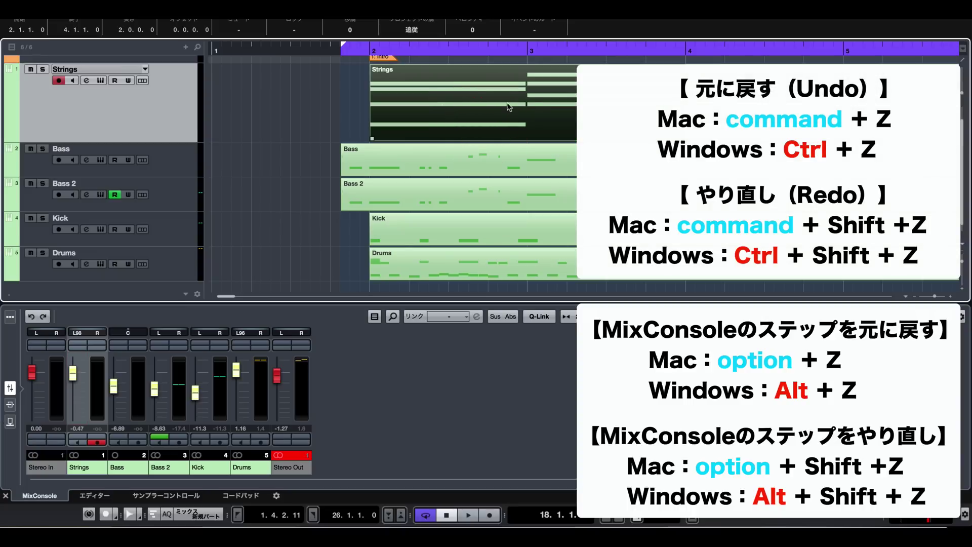
{"action": "left_click", "coordinate": [622, 53]}
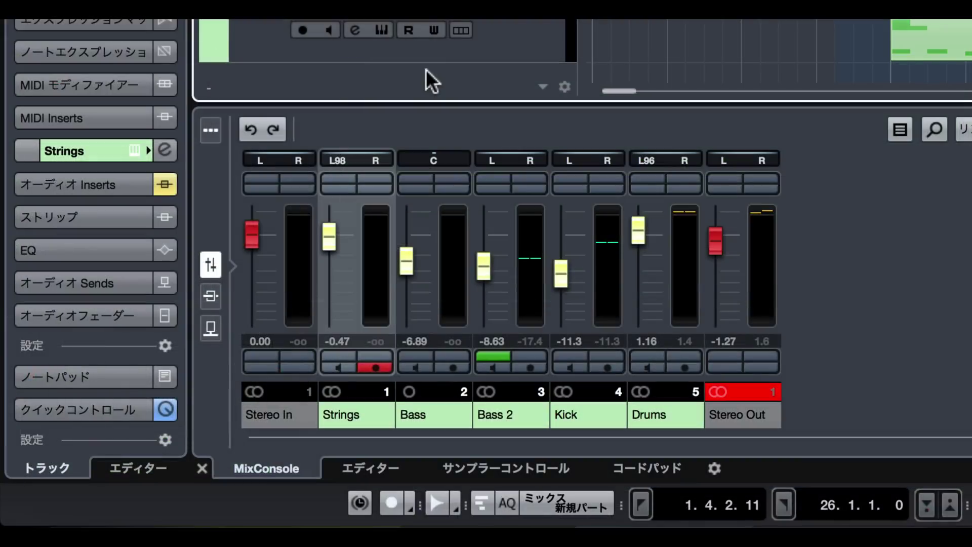
Open the choices for adding a track, including the サンプラートラック option, from the empty area of the track list.
{"action": "right_click", "coordinate": [427, 68]}
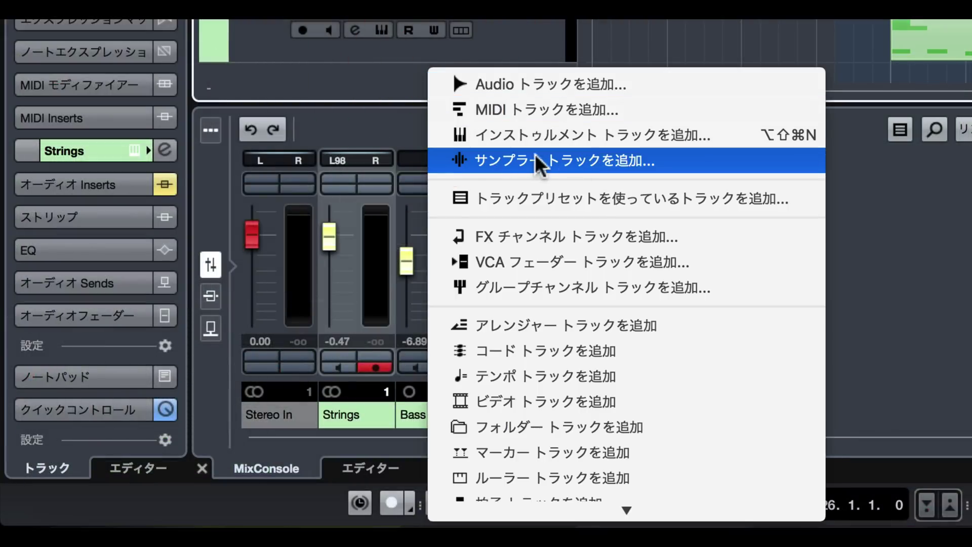